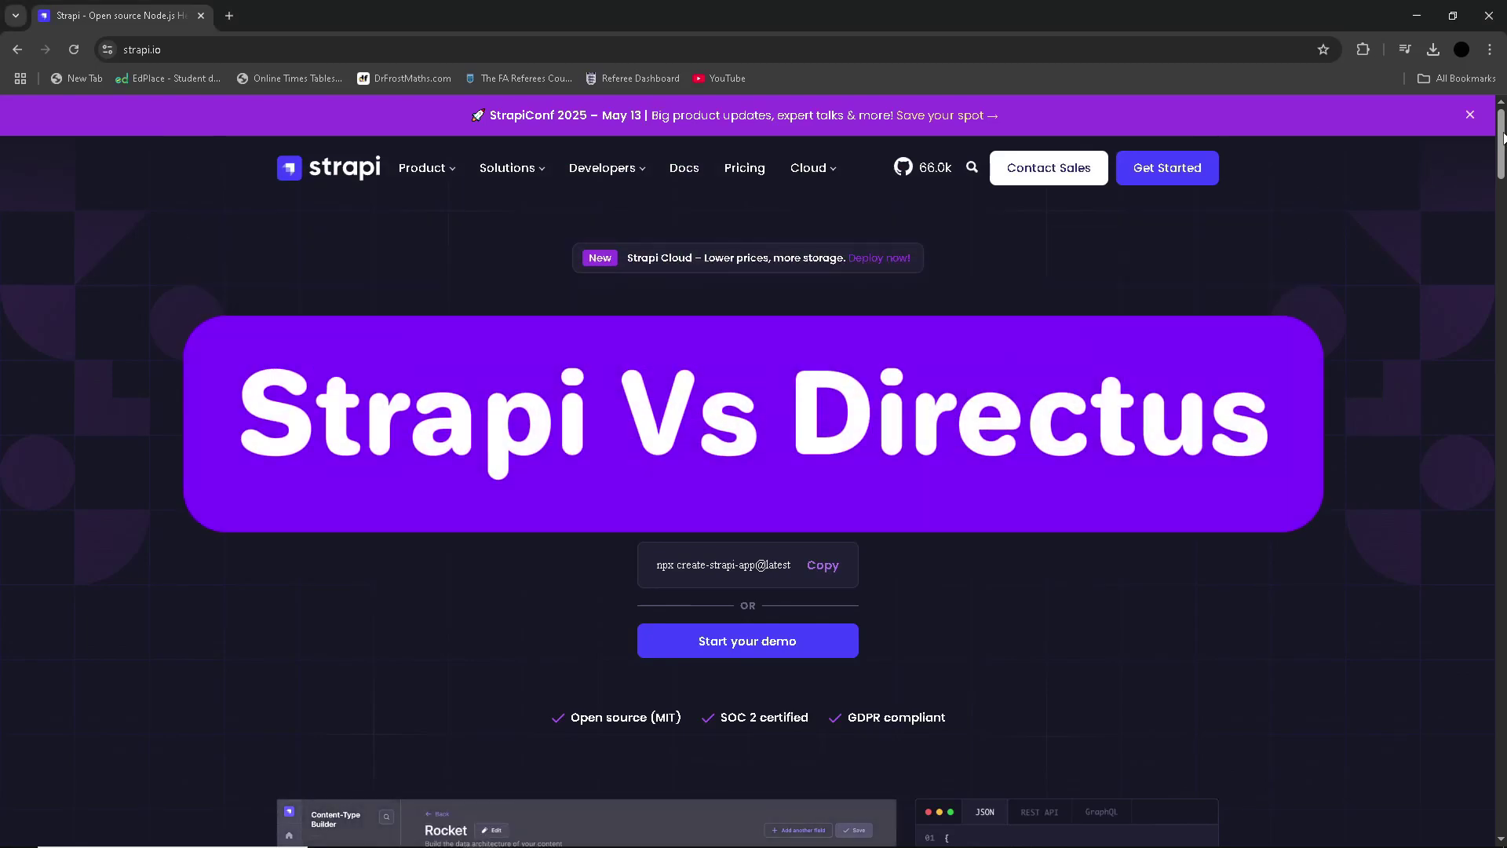
scroll(1497, 154, down, 1)
scroll(1490, 177, down, 1)
scroll(1487, 190, down, 2)
scroll(1484, 193, down, 1)
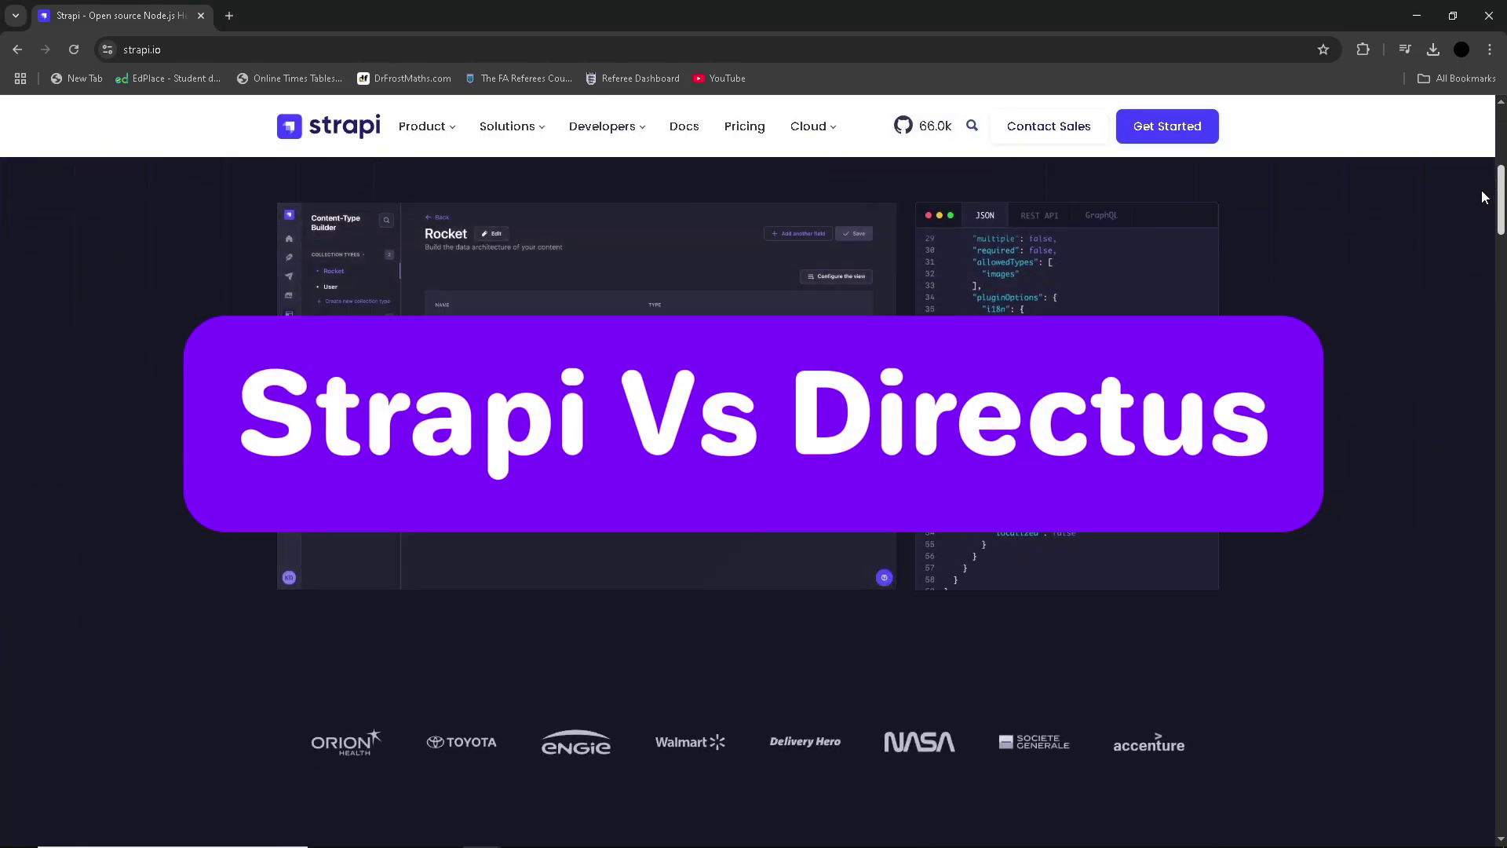
scroll(1472, 210, down, 2)
scroll(1463, 234, down, 3)
scroll(1461, 247, down, 1)
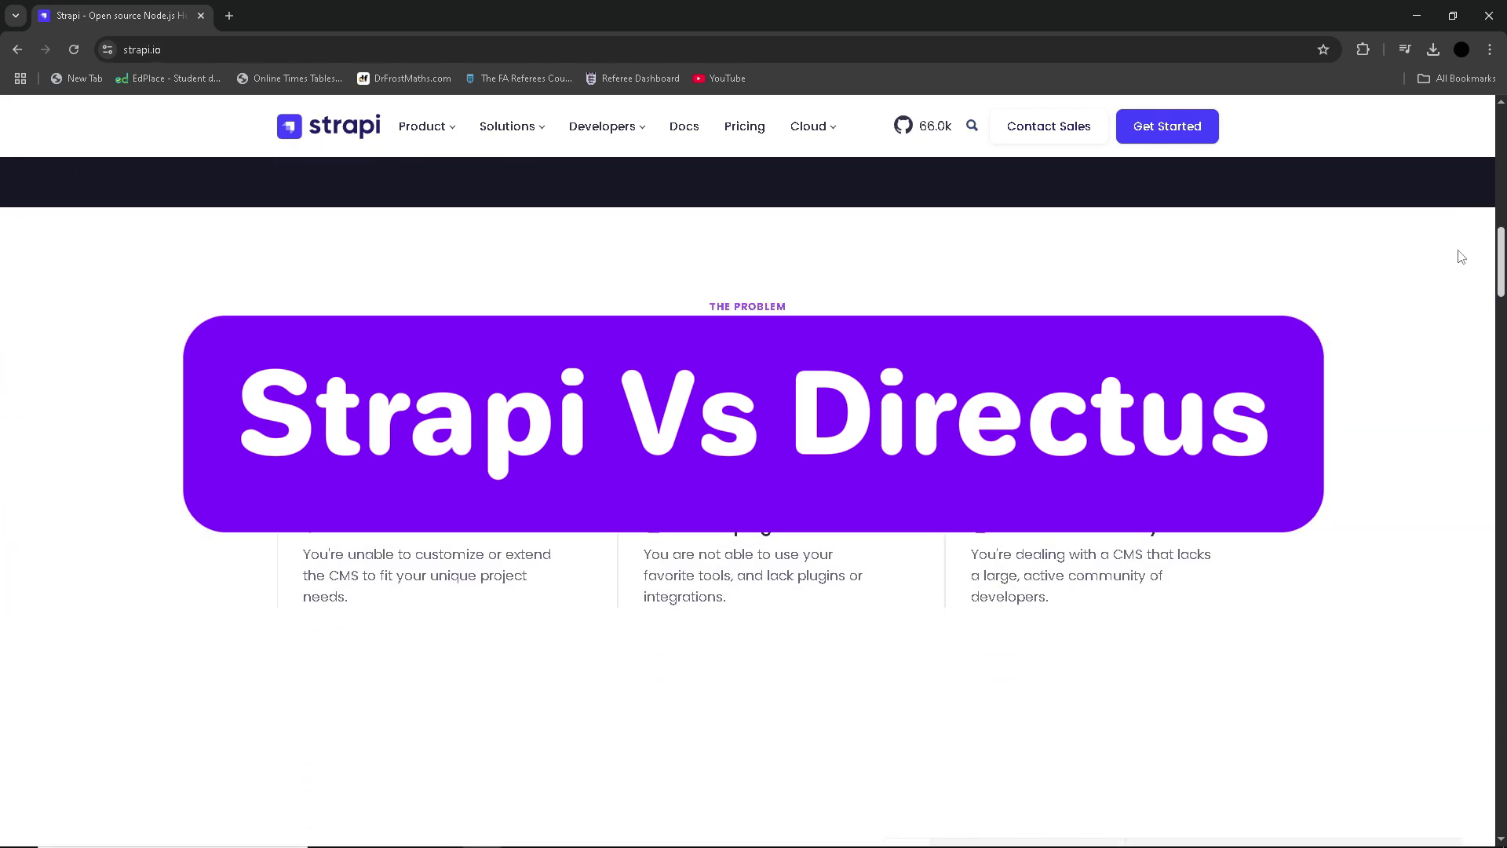
drag(1504, 256, 1478, 317)
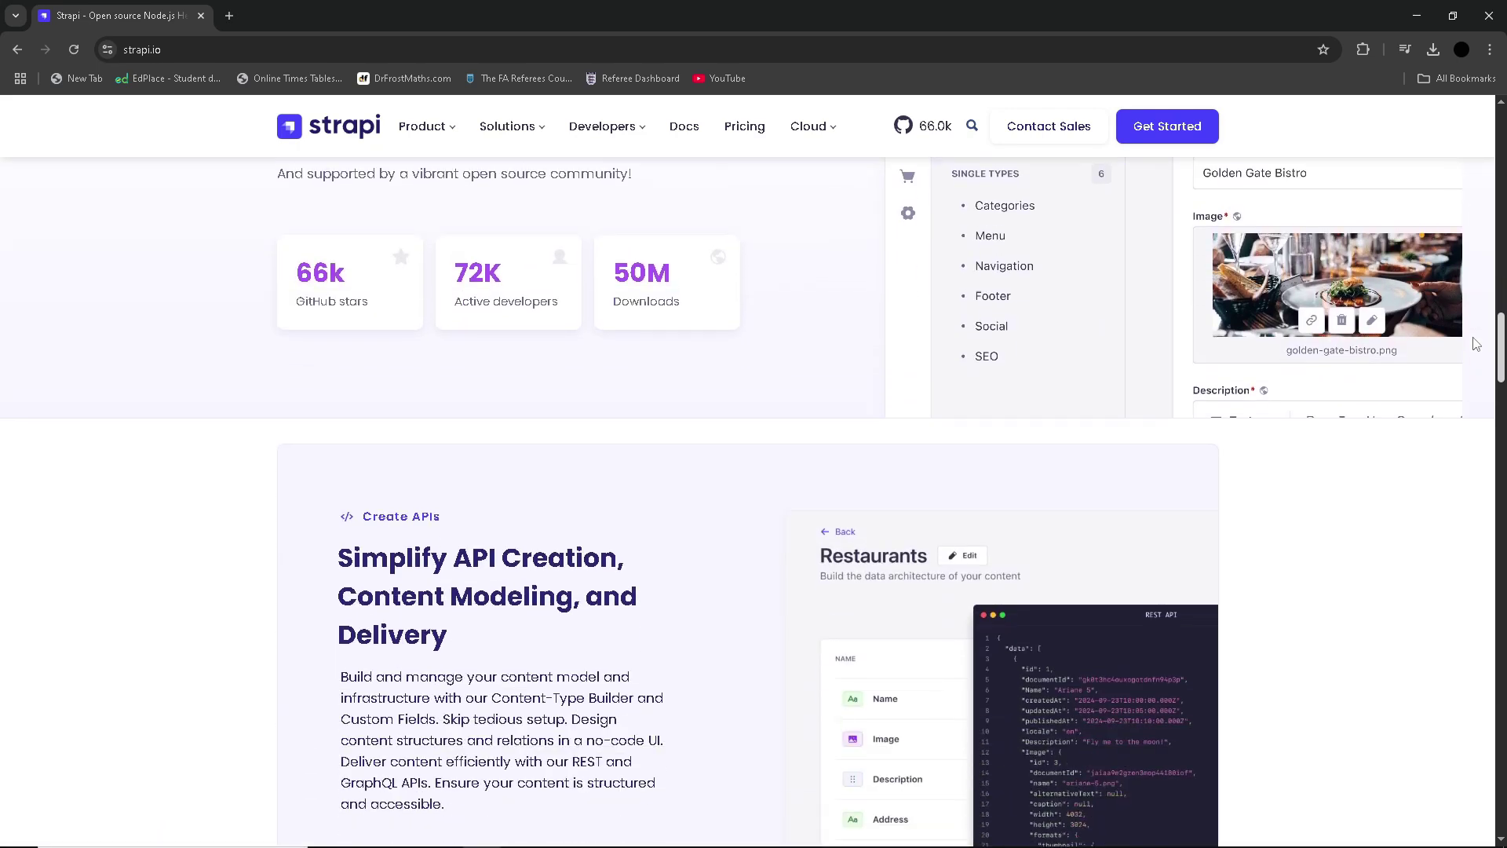
drag(1477, 316, 1487, 431)
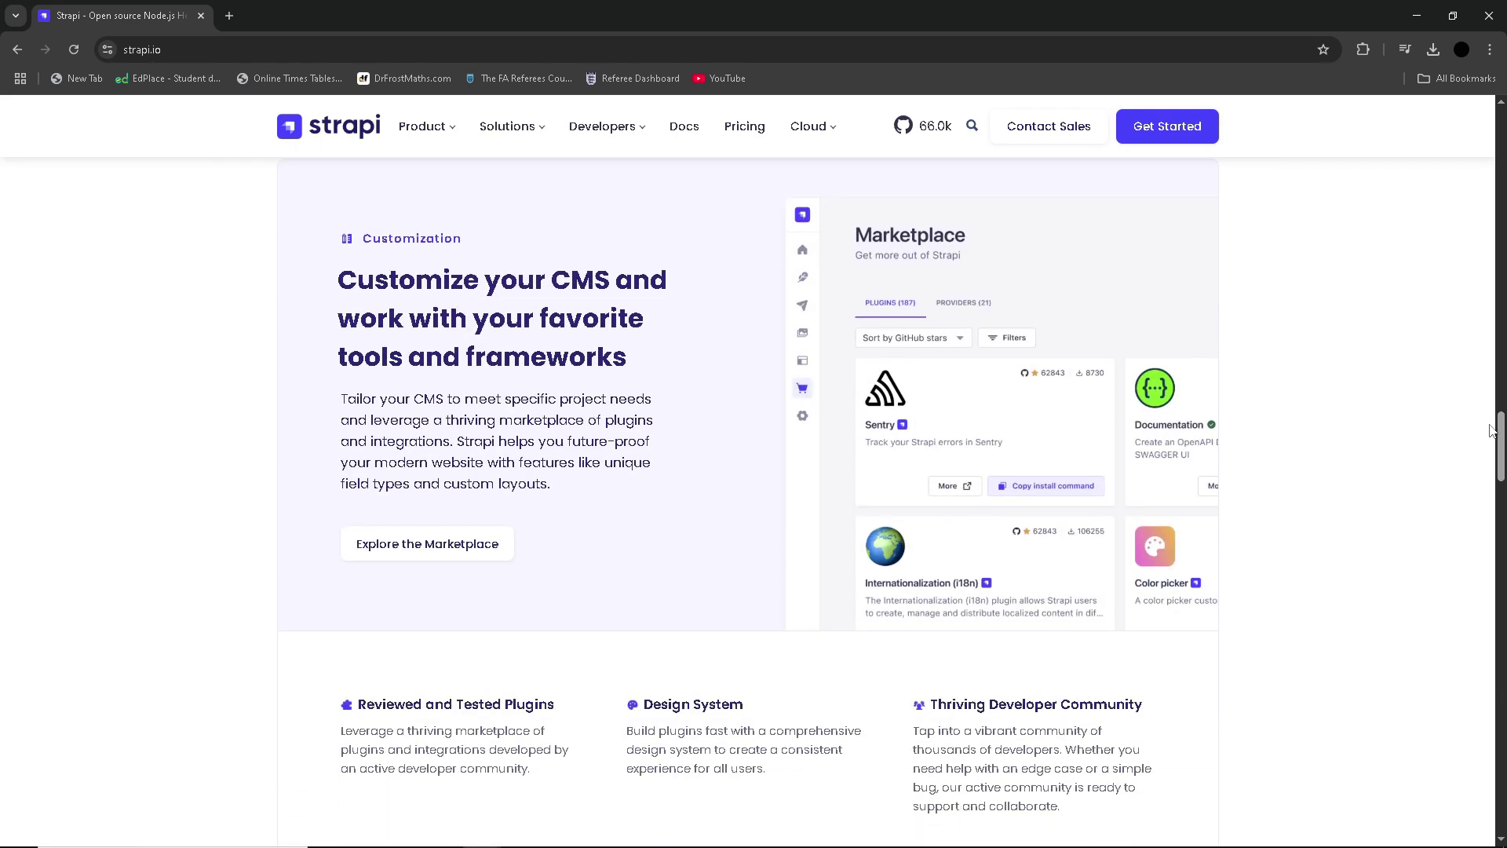
drag(1500, 431, 1485, 704)
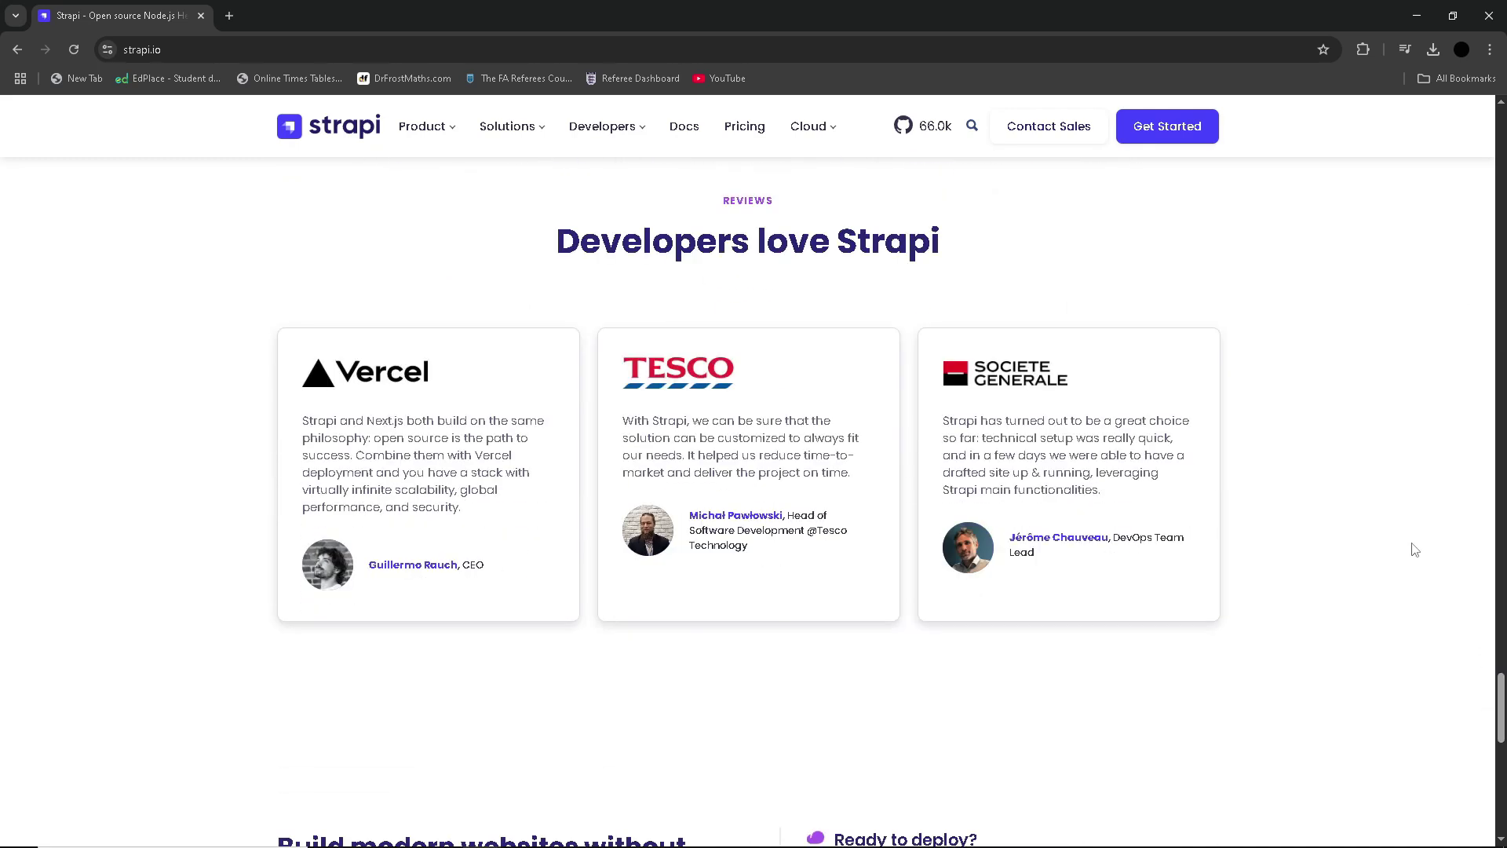
scroll(1413, 548, down, 2)
scroll(1414, 548, down, 3)
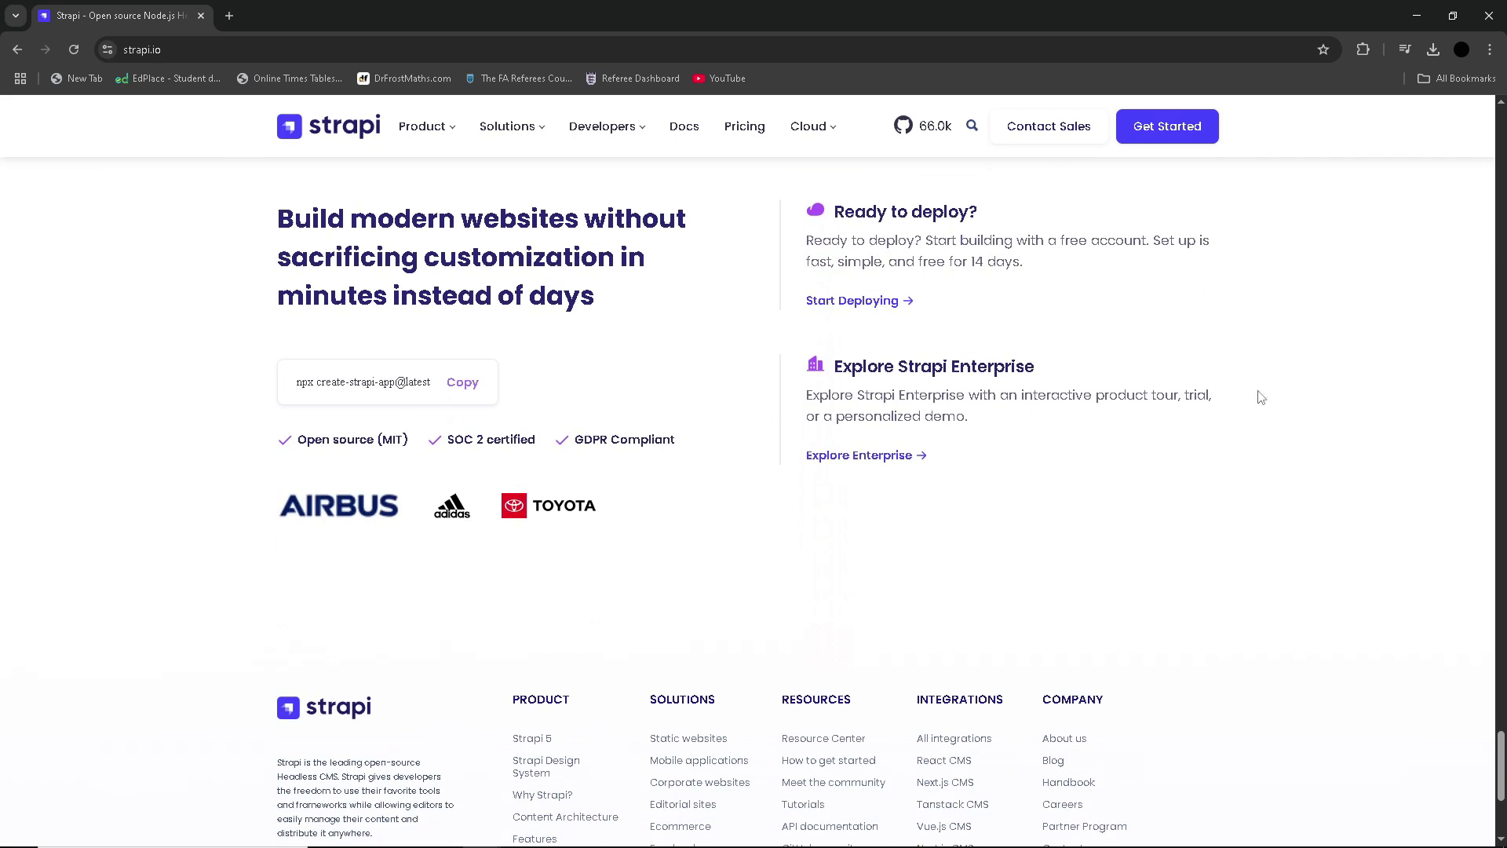
- View Strapi's self-hosted pricing, check the cloud plan prices, then return to self-hosted plans
click(727, 136)
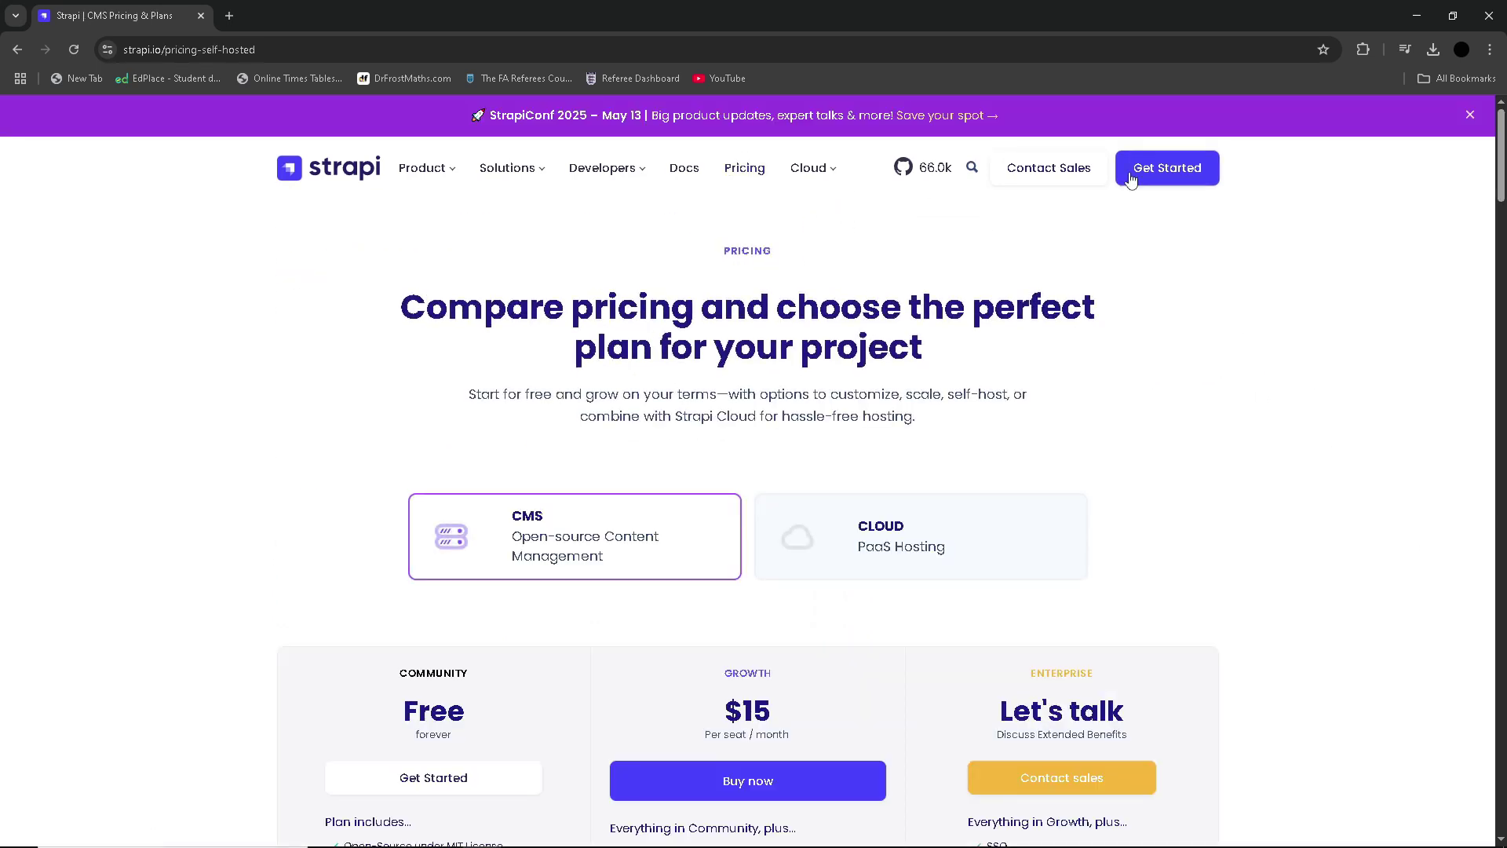
drag(1500, 178, 1492, 220)
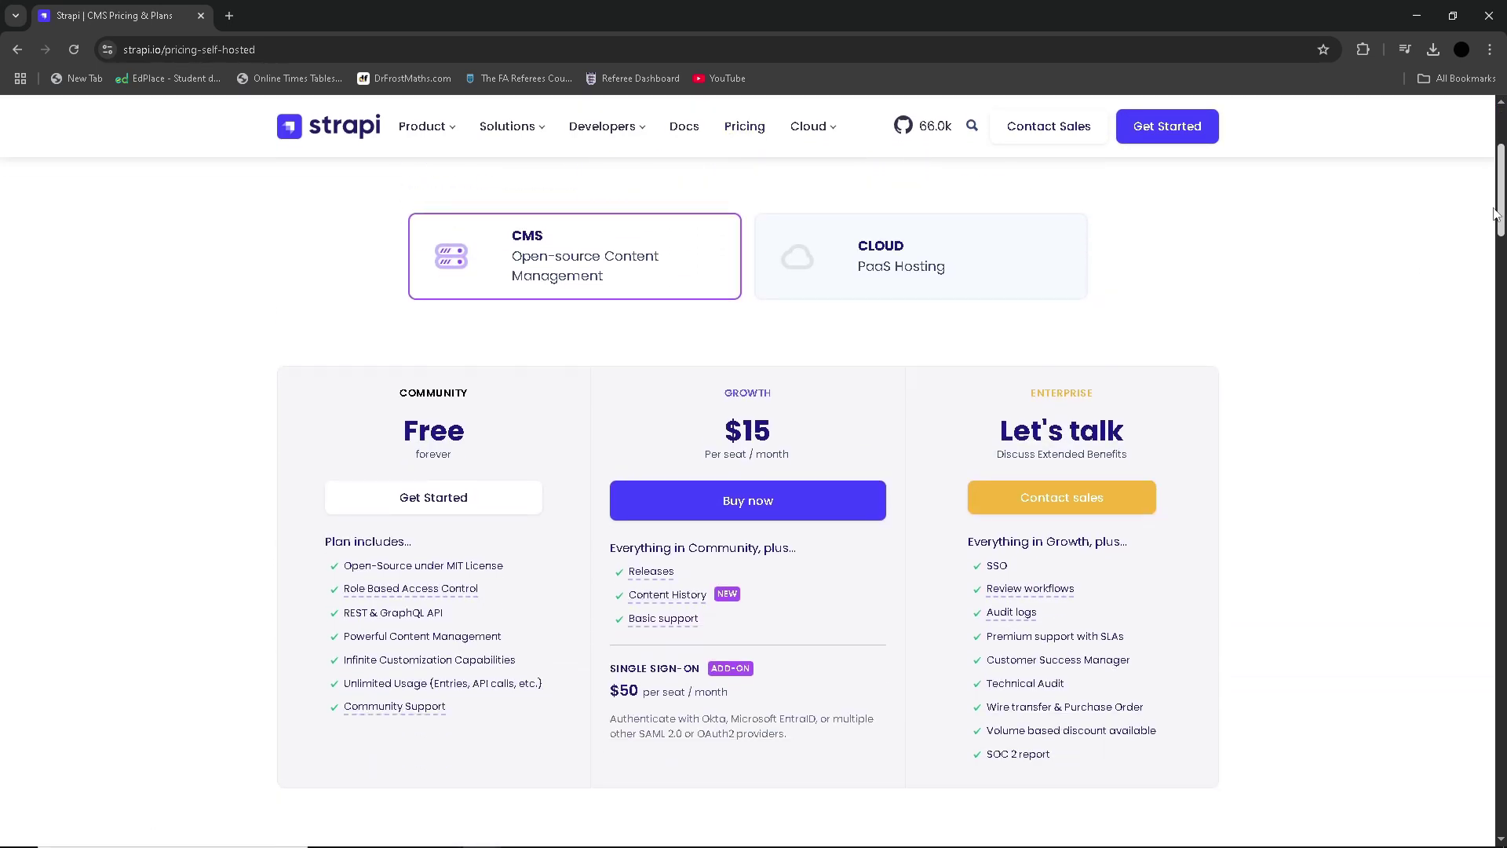
click(1013, 194)
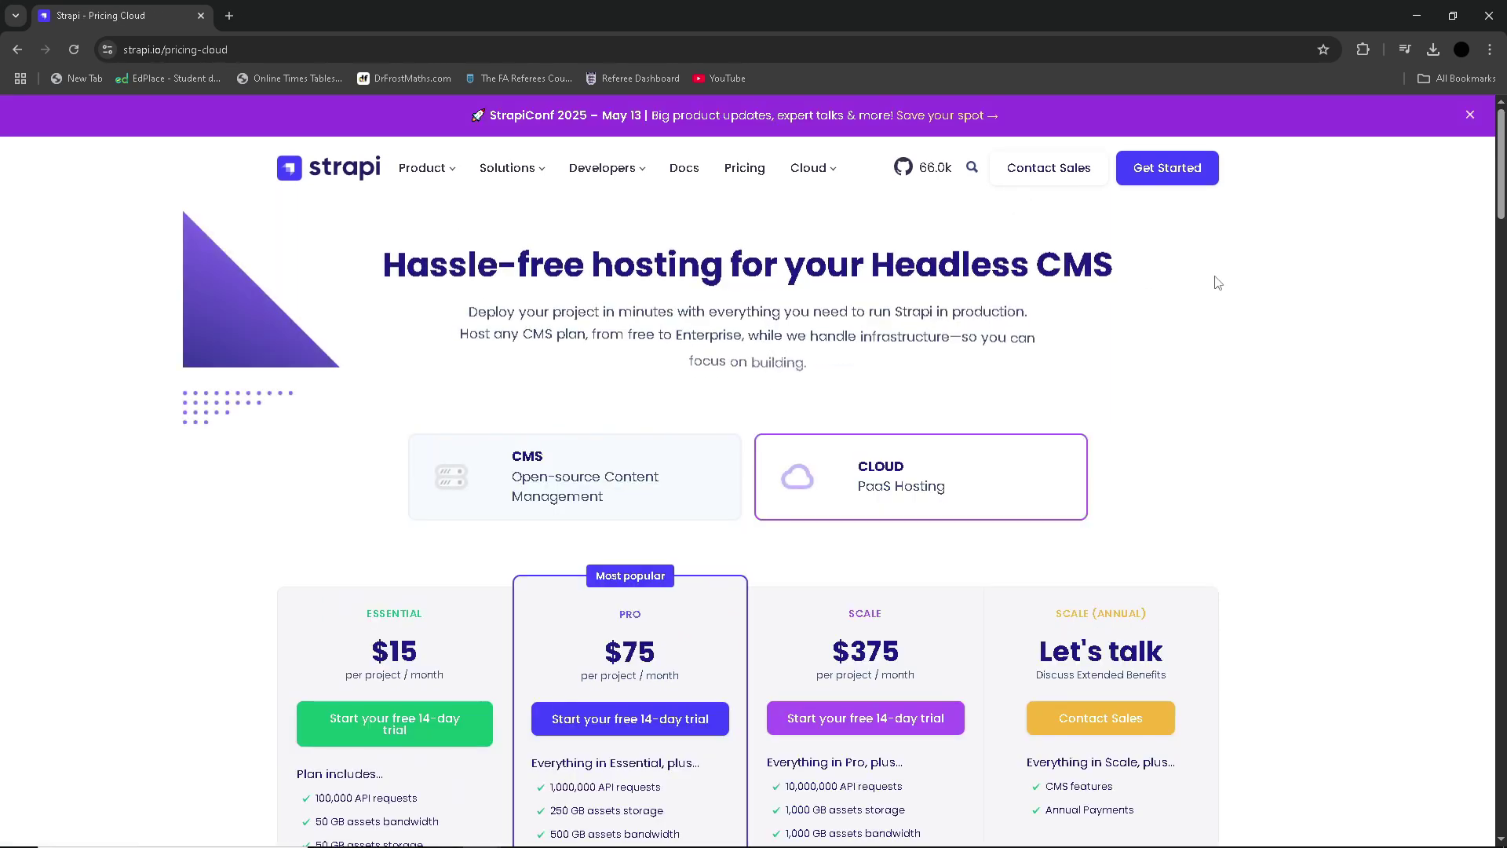
scroll(1245, 283, down, 2)
key(alt+Left)
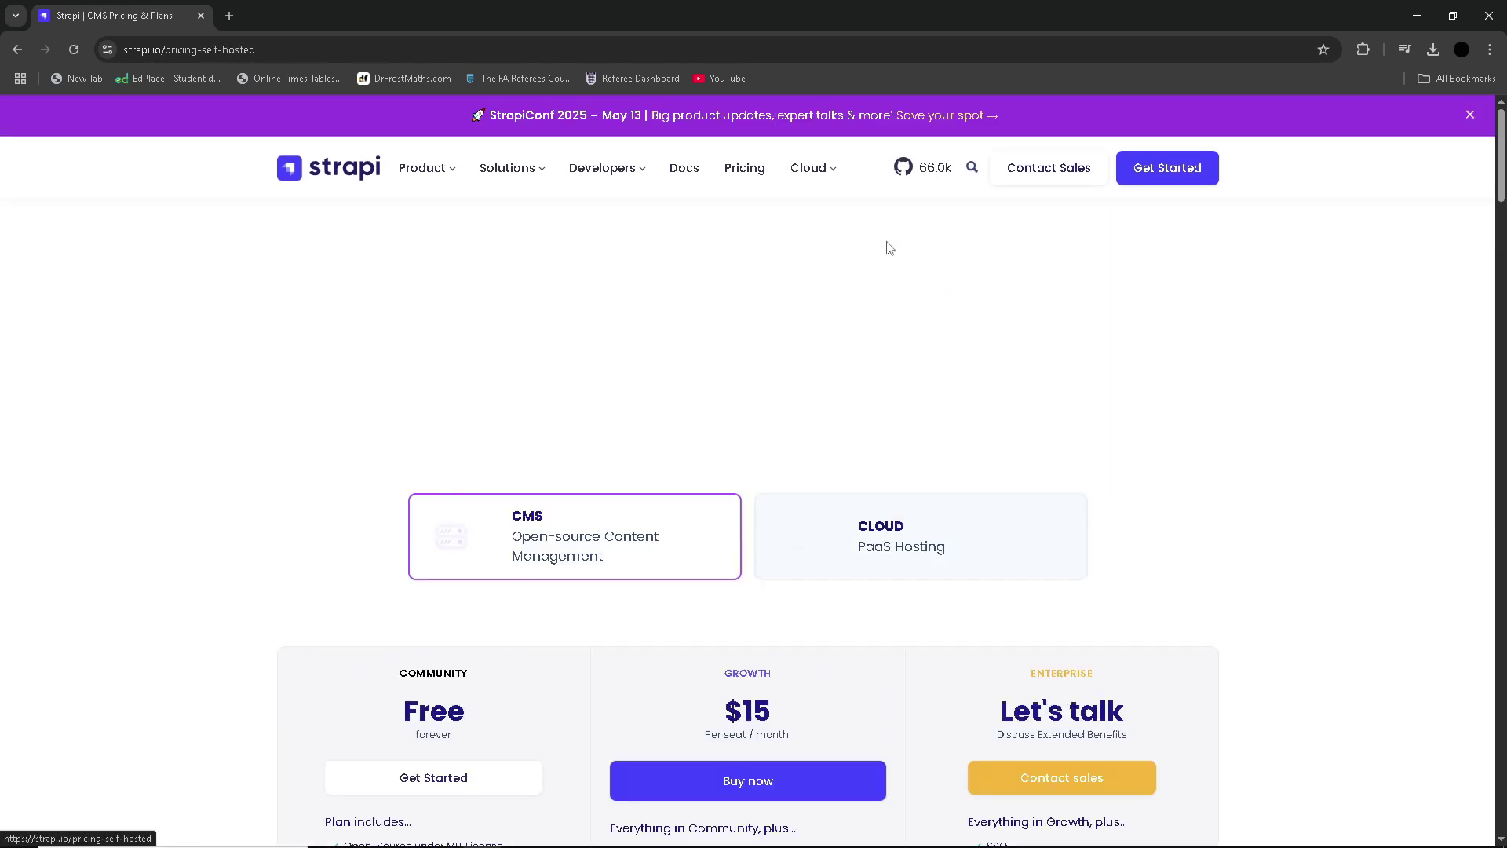
scroll(1487, 270, down, 5)
scroll(1486, 270, down, 2)
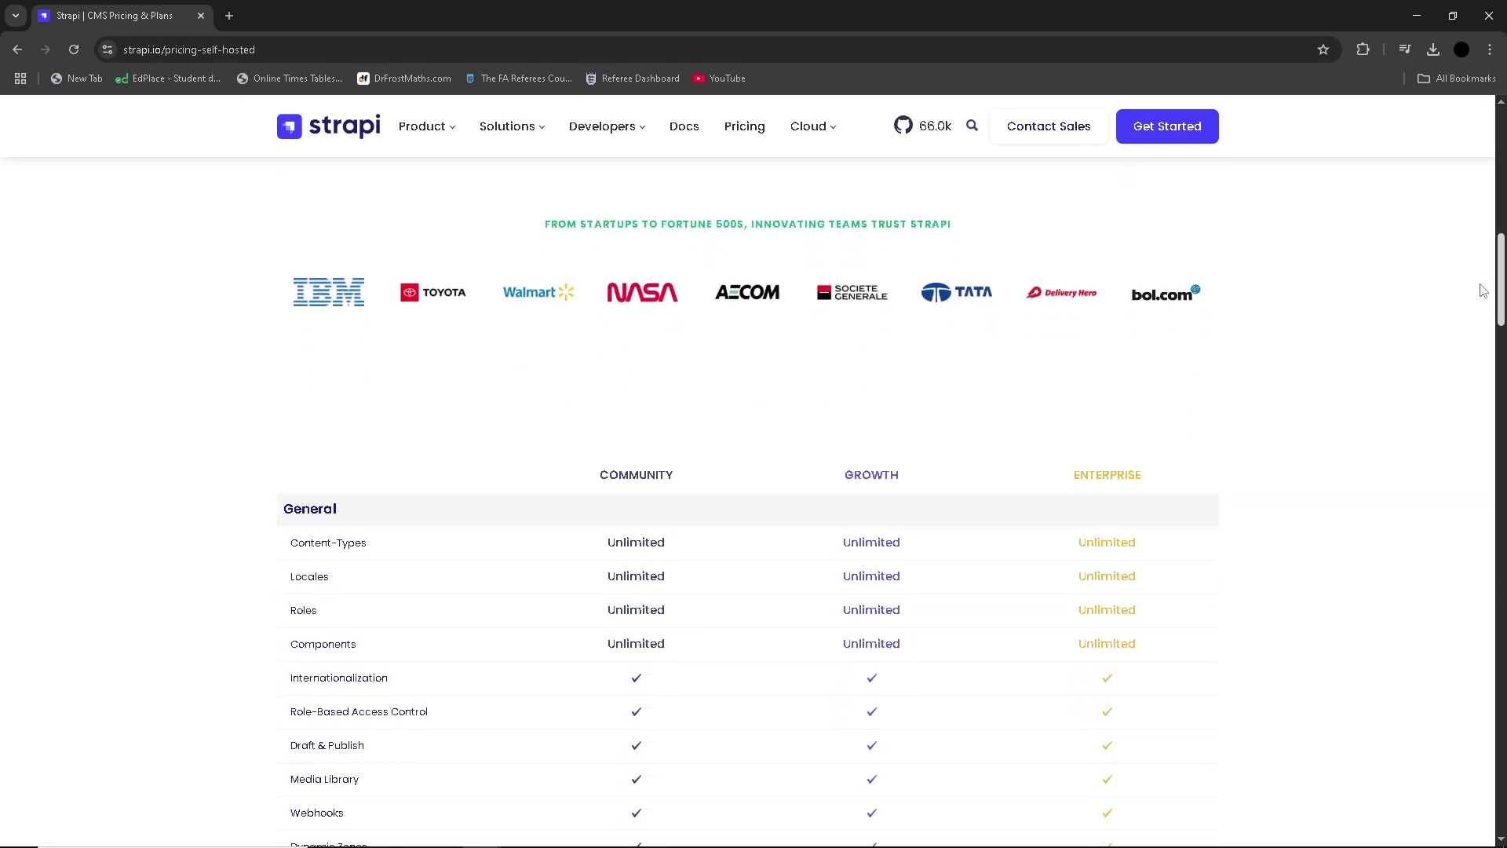
scroll(1481, 291, down, 3)
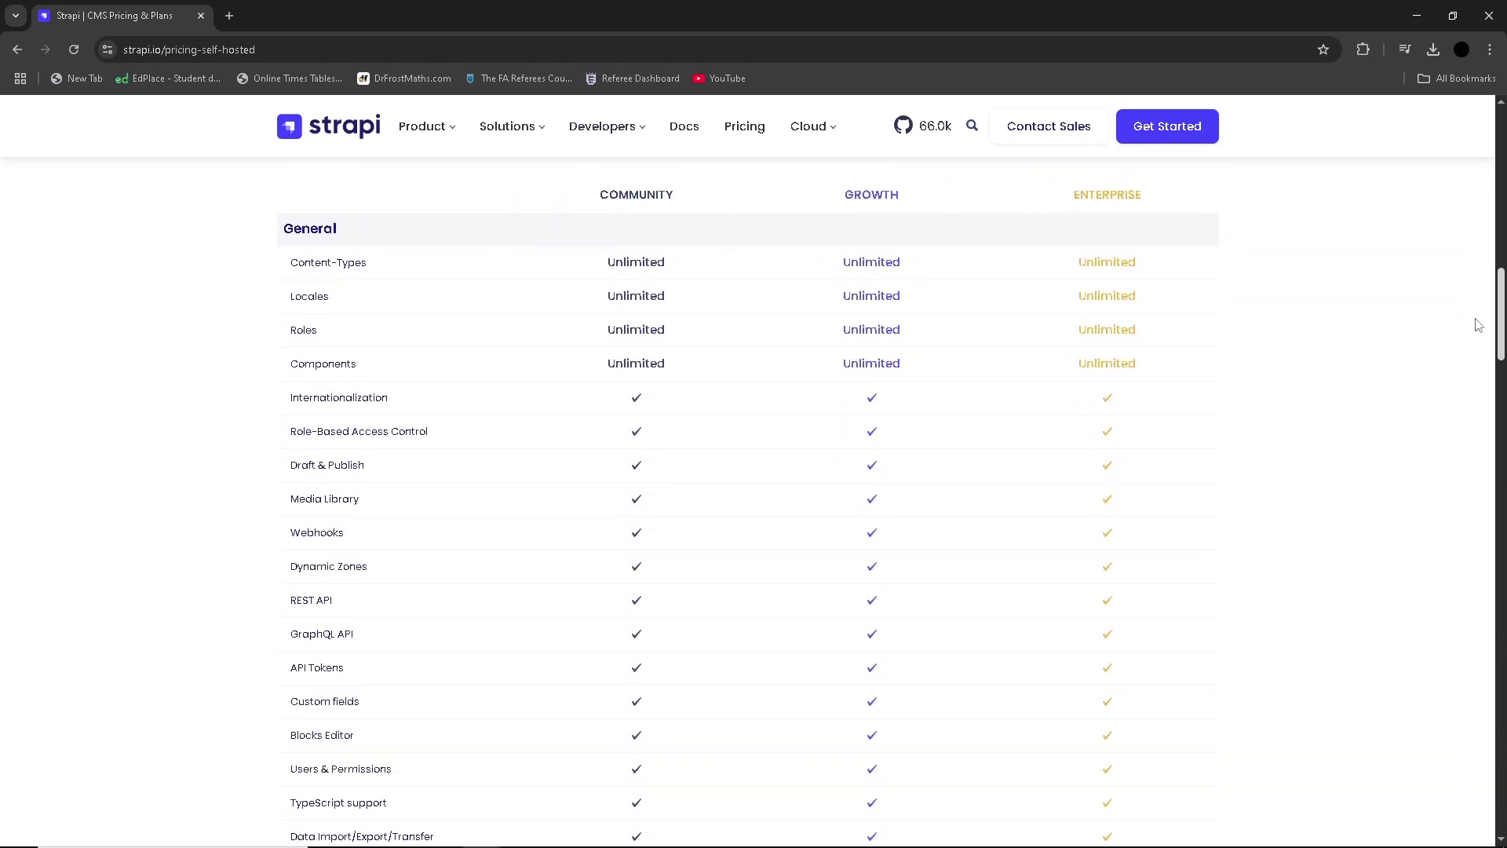
scroll(1476, 330, down, 1)
scroll(1472, 347, down, 2)
scroll(1466, 372, down, 2)
scroll(1460, 394, down, 1)
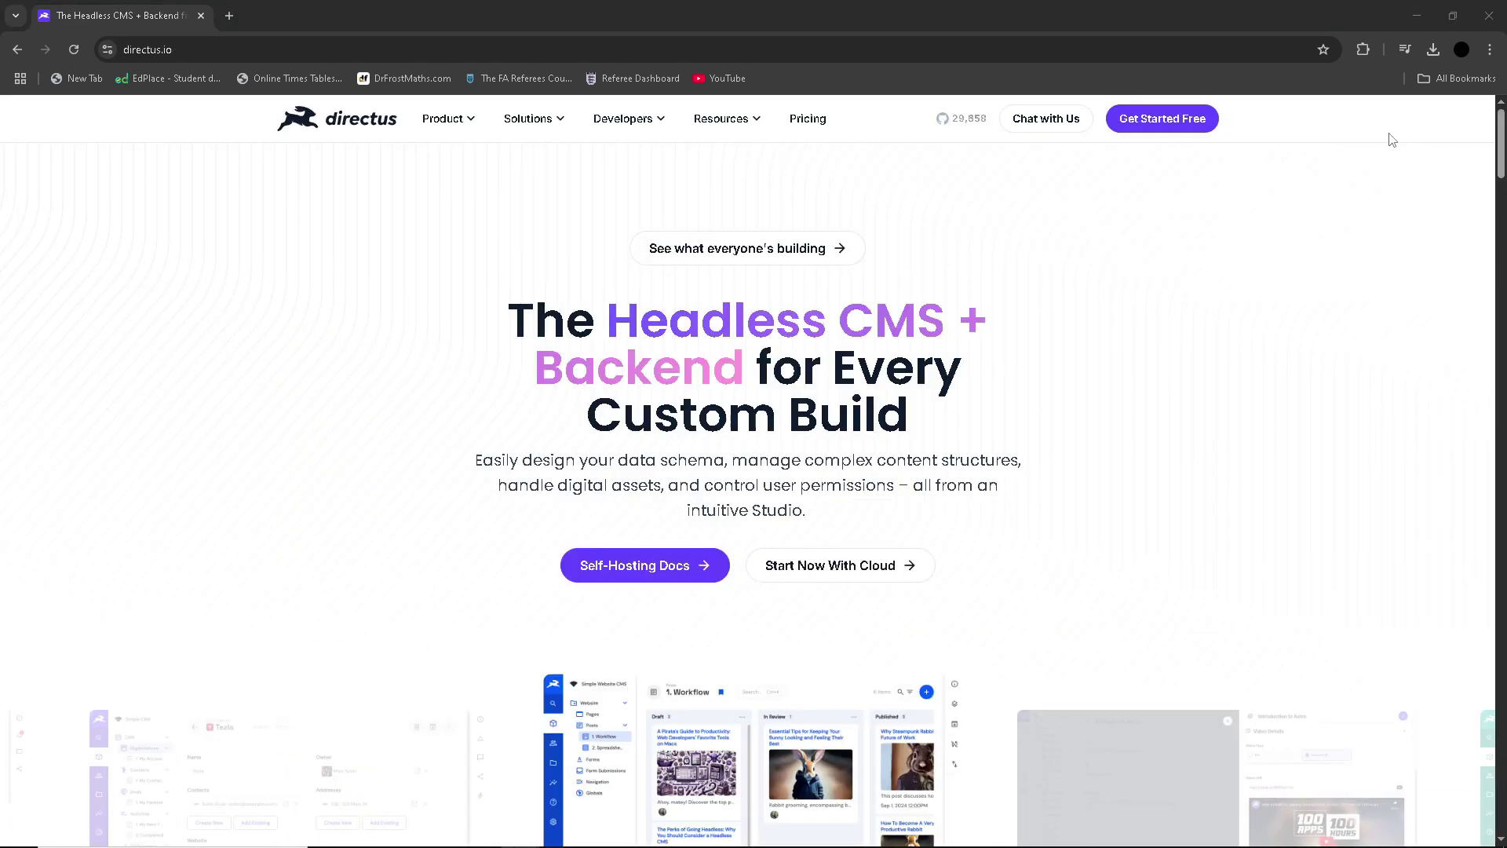
drag(1501, 140, 1494, 183)
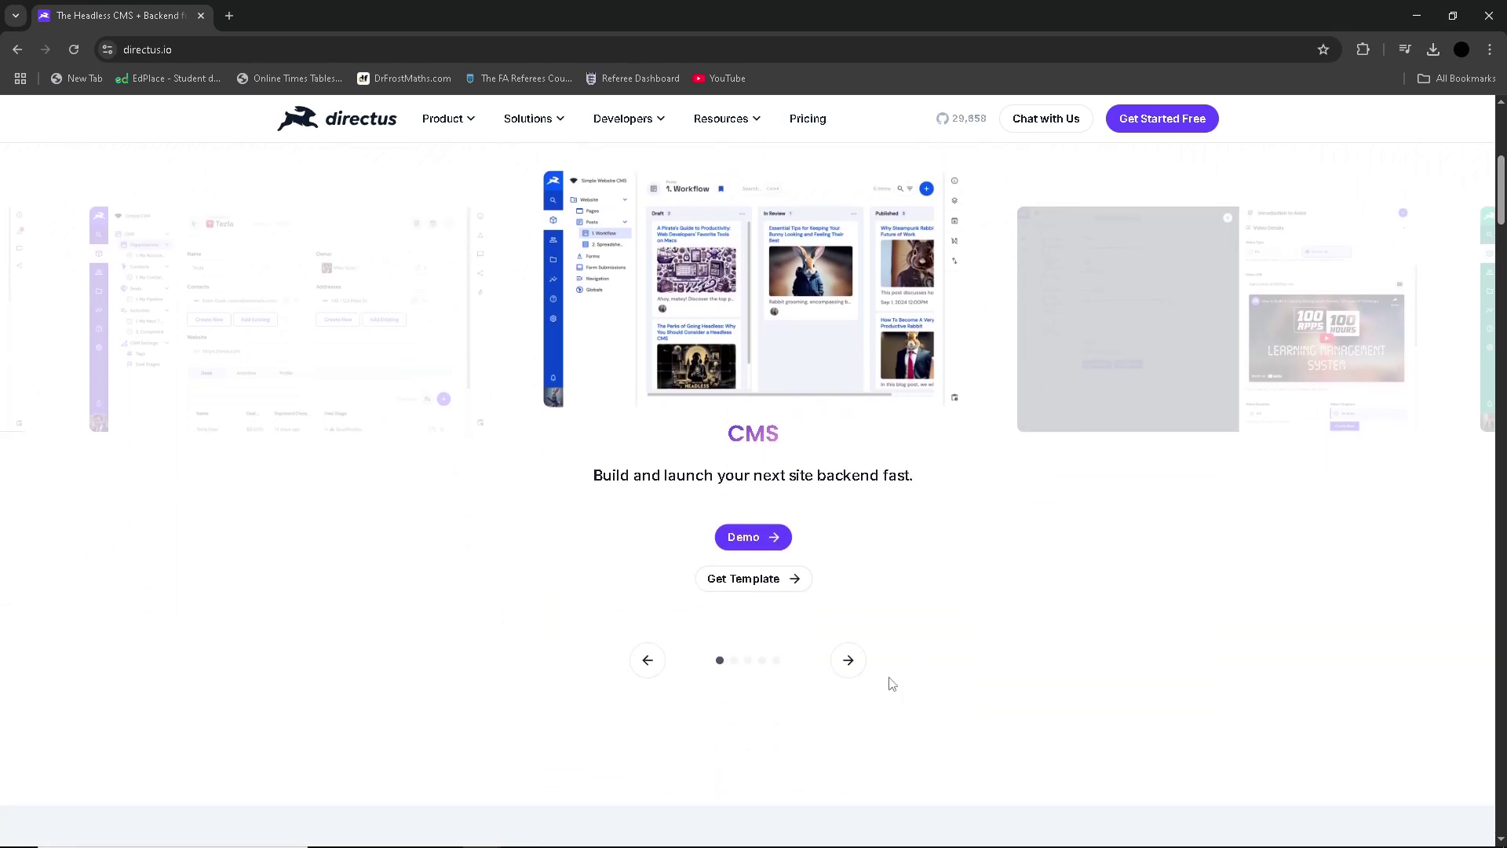
- Cycle the Directus showcase carousel through eCommerce, Help Center and CRM back to CMS
click(848, 661)
click(850, 663)
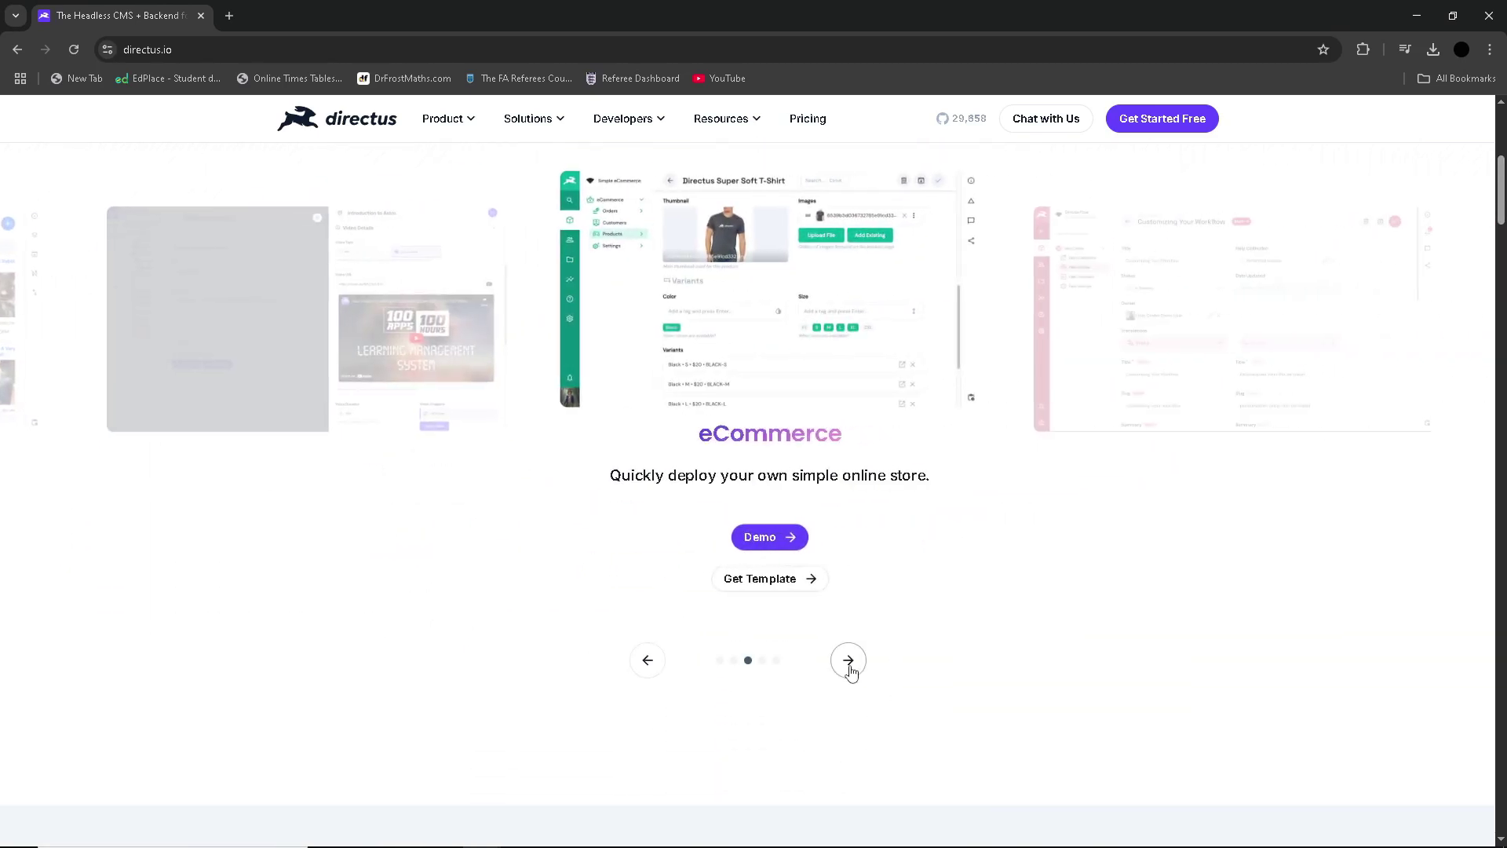
click(849, 662)
click(849, 662)
click(849, 662)
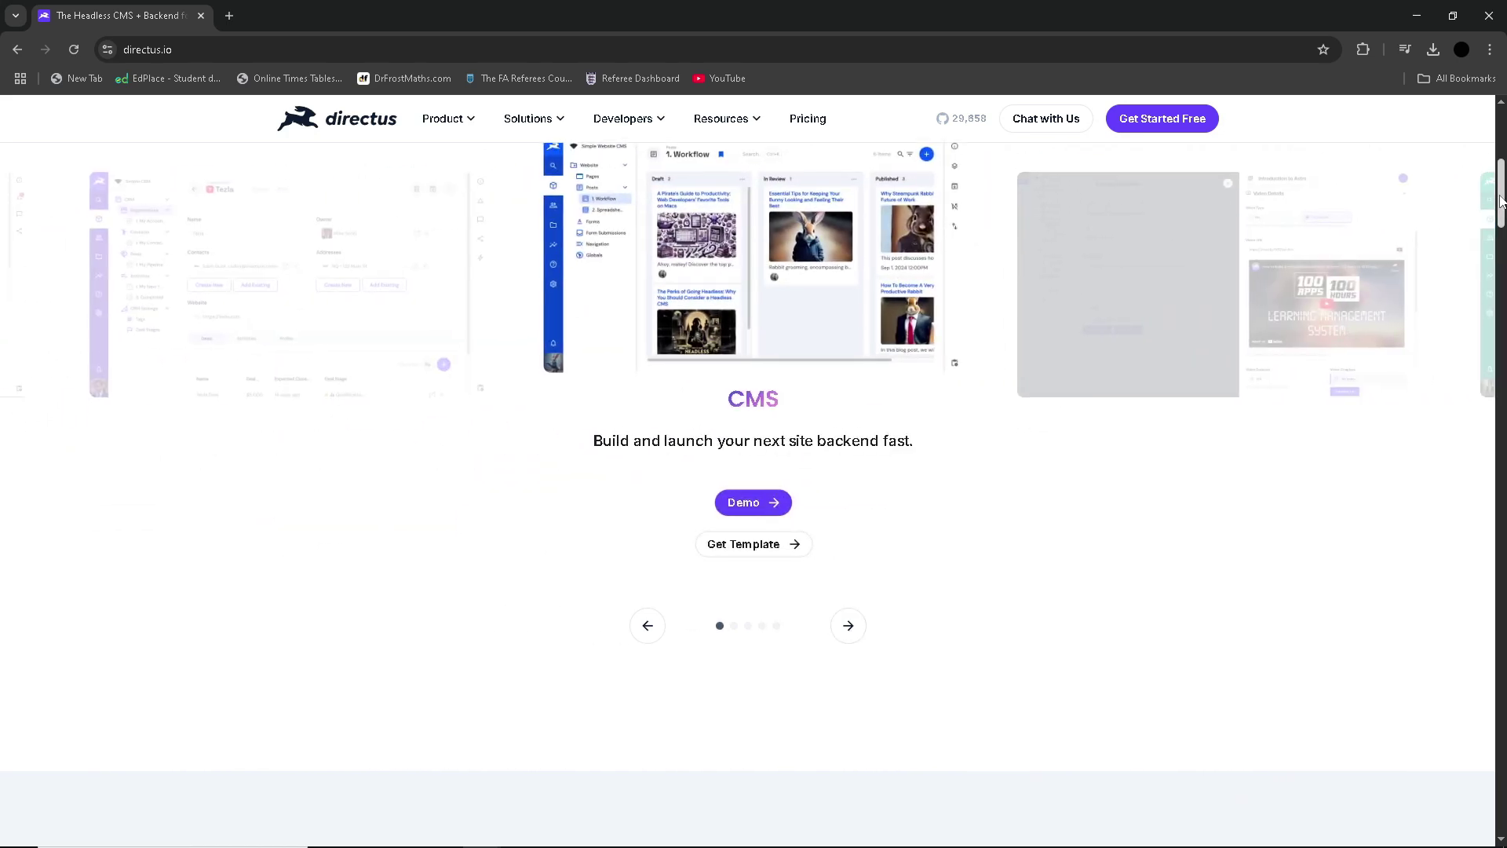
mouse_move(1498, 199)
mouse_down()
mouse_move(1473, 249)
mouse_move(1500, 271)
mouse_move(1499, 498)
mouse_up()
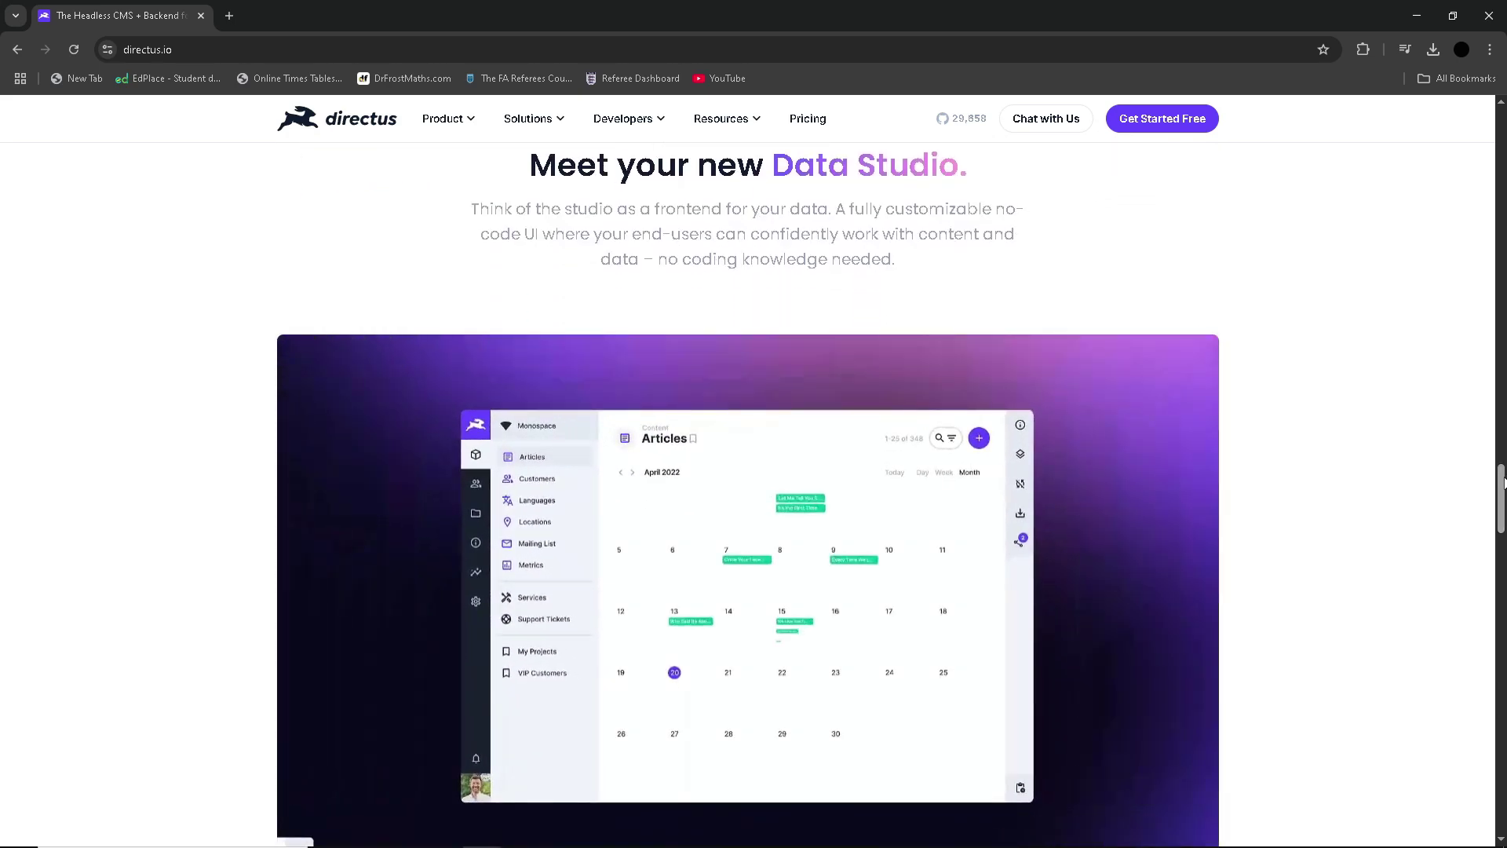
scroll(721, 421, down, 3)
drag(1499, 514, 1500, 656)
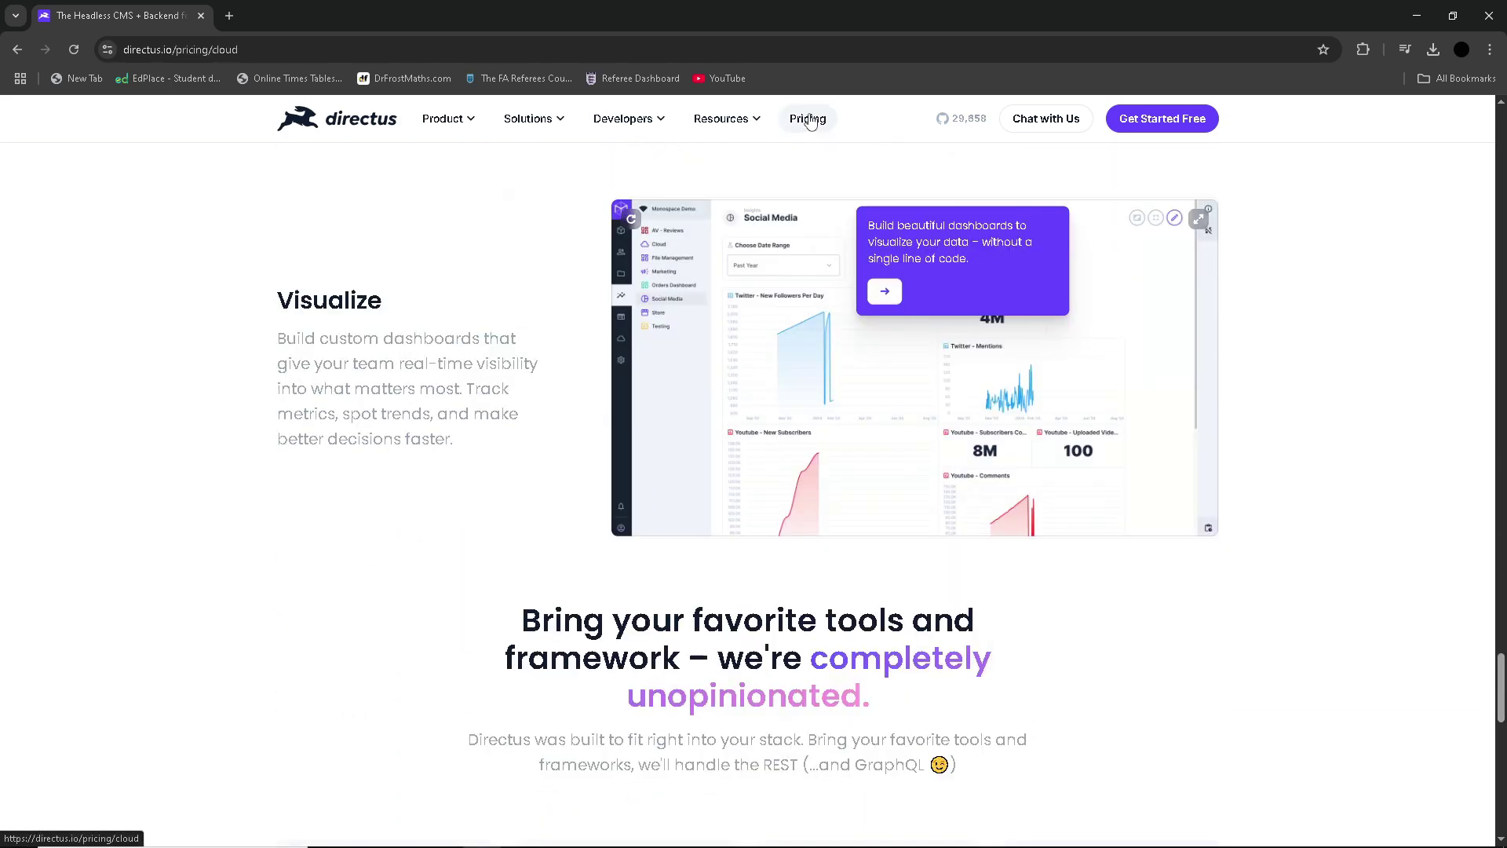